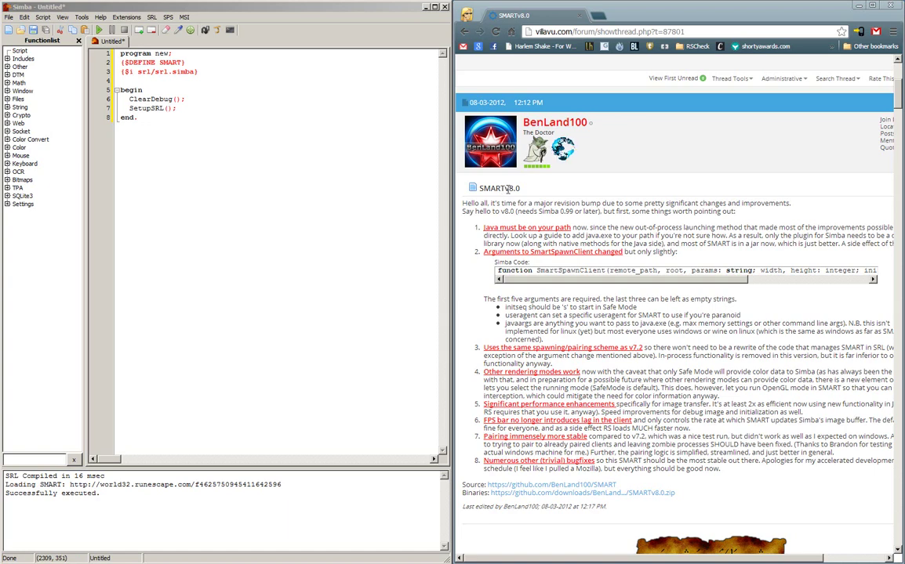
{"action": "left_click_drag", "start_coordinate": [507, 189], "coordinate": [520, 189]}
{"action": "left_click", "coordinate": [532, 200]}
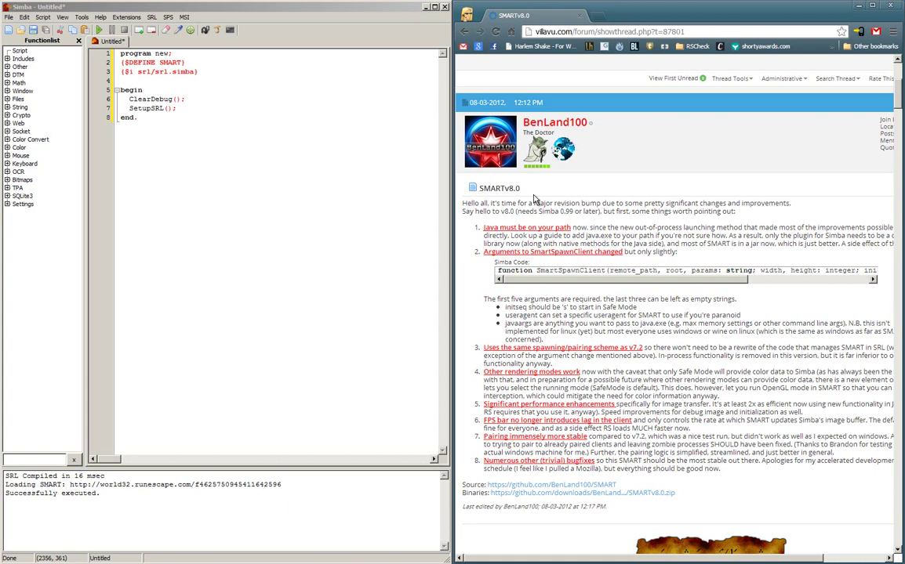
{"action": "scroll", "coordinate": [551, 231], "scroll_direction": "up", "scroll_amount": 1}
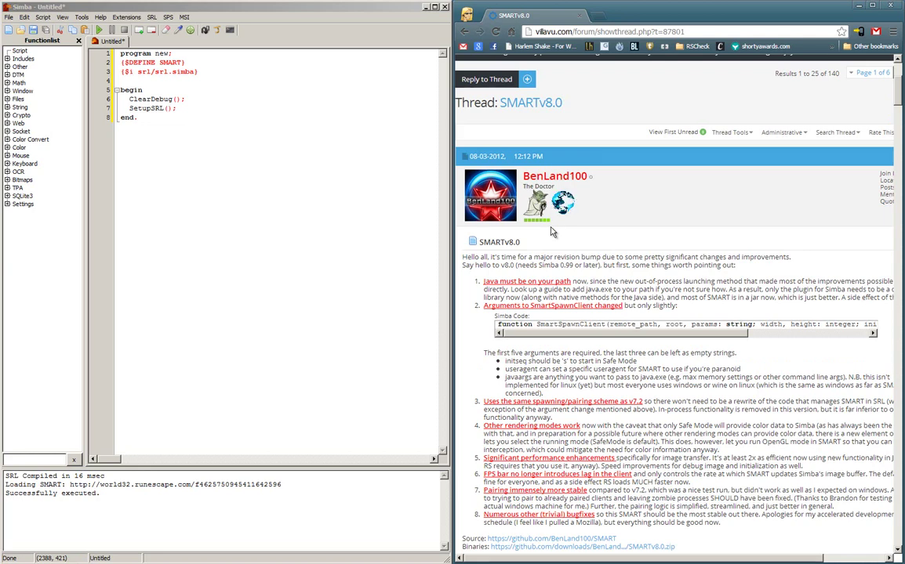
{"action": "scroll", "coordinate": [552, 235], "scroll_direction": "up", "scroll_amount": 2}
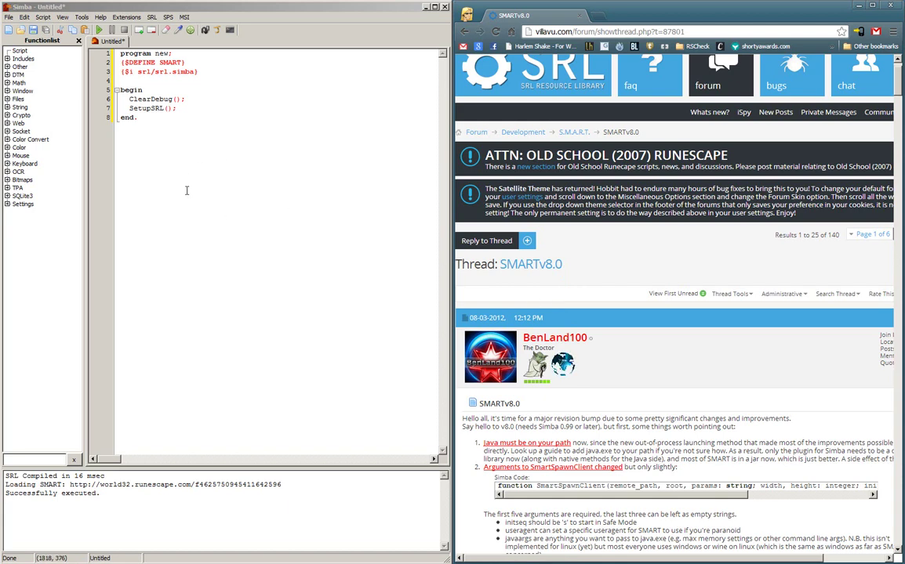
Step: Run the open SRL script in Simba to launch the SMART client, and close the client window once it loads
{"action": "left_click", "coordinate": [196, 169]}
{"action": "key", "text": "ctrl+a"}
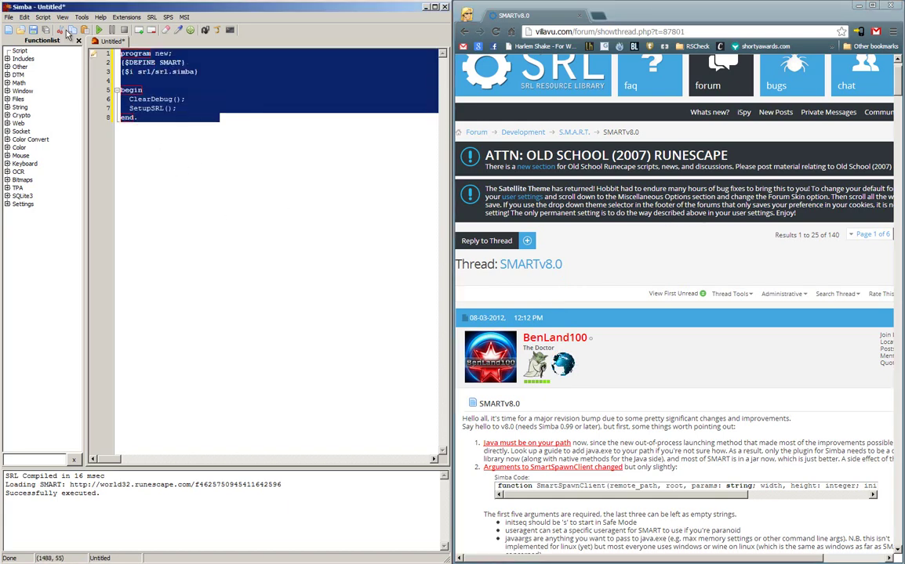
{"action": "left_click", "coordinate": [177, 124]}
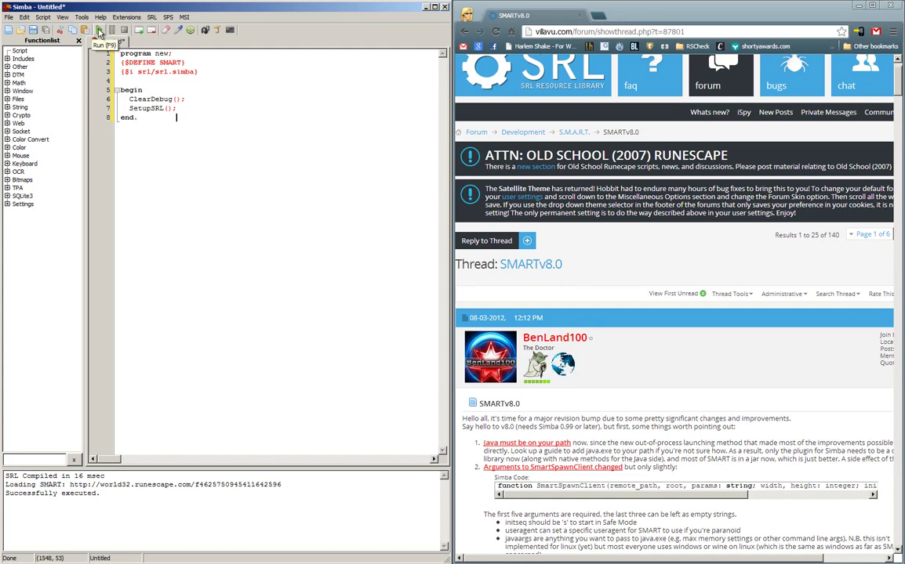
{"action": "left_click", "coordinate": [99, 30]}
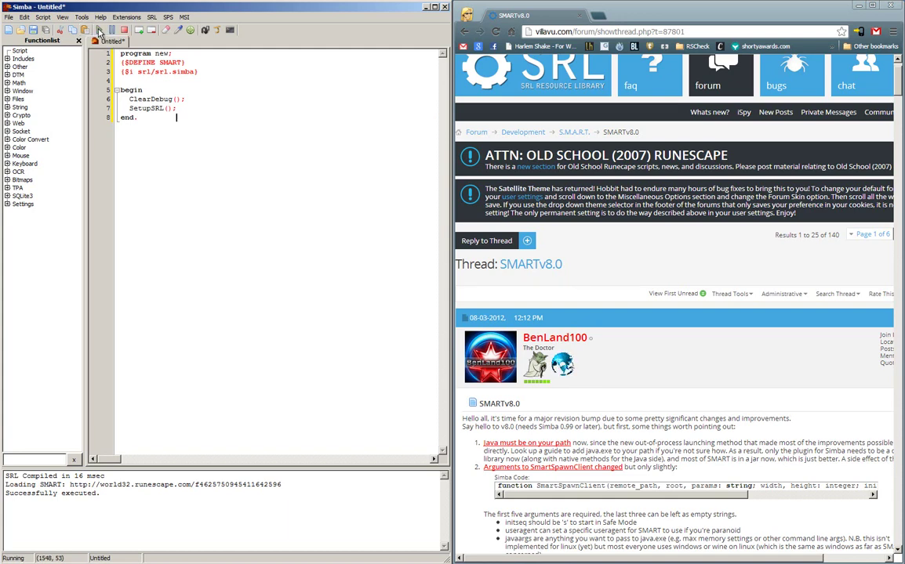
{"action": "left_click", "coordinate": [99, 31]}
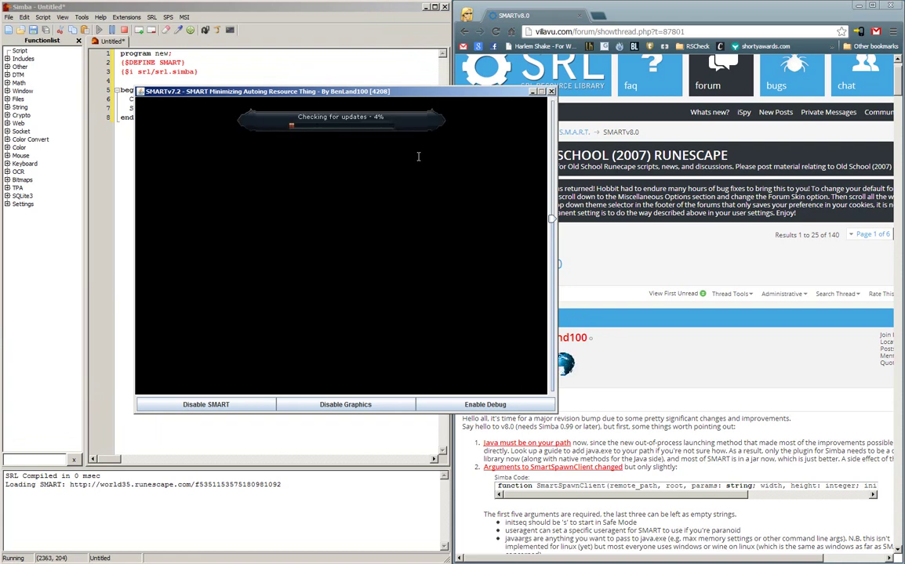
{"action": "left_click", "coordinate": [552, 92]}
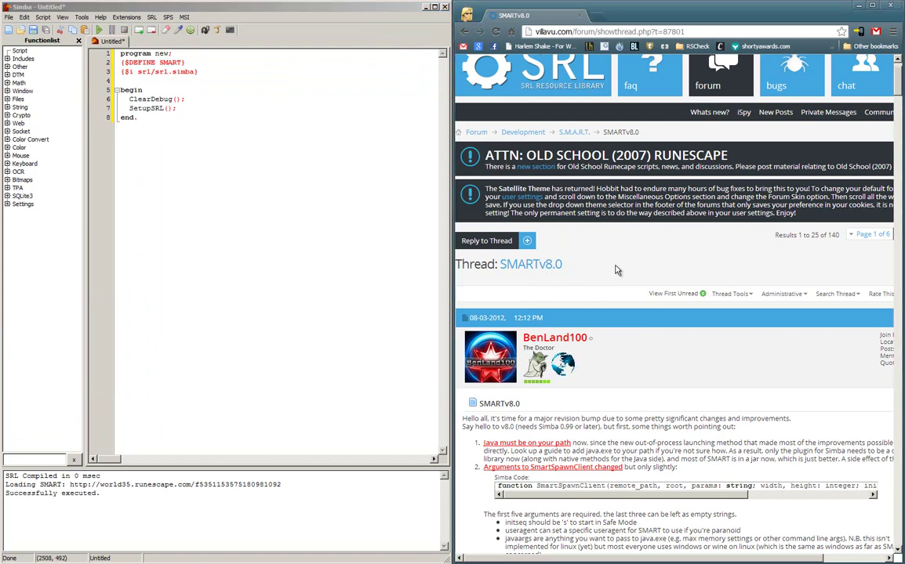
Step: Examine the SMARTv8.0 forum thread, including its address, the list of changes and the source and binaries links
{"action": "scroll", "coordinate": [592, 286], "scroll_direction": "up", "scroll_amount": 1}
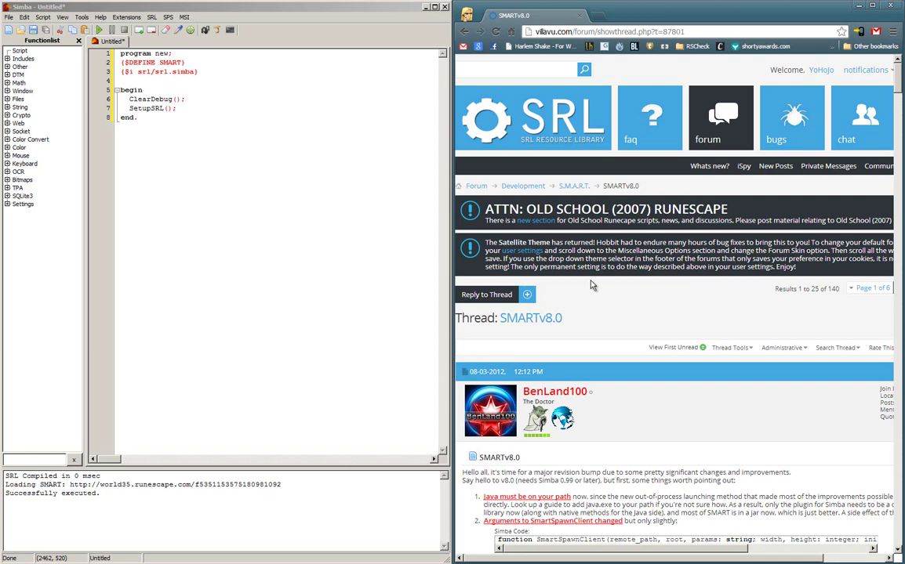
{"action": "left_click", "coordinate": [507, 69]}
{"action": "left_click", "coordinate": [715, 32]}
{"action": "key", "text": "ctrl+a"}
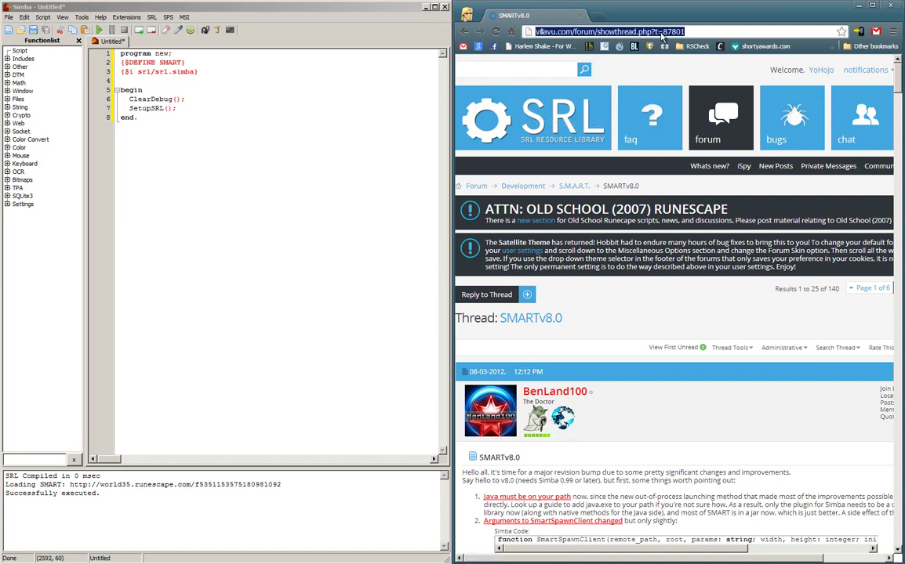
{"action": "left_click", "coordinate": [655, 316]}
{"action": "scroll", "coordinate": [656, 316], "scroll_direction": "down", "scroll_amount": 3}
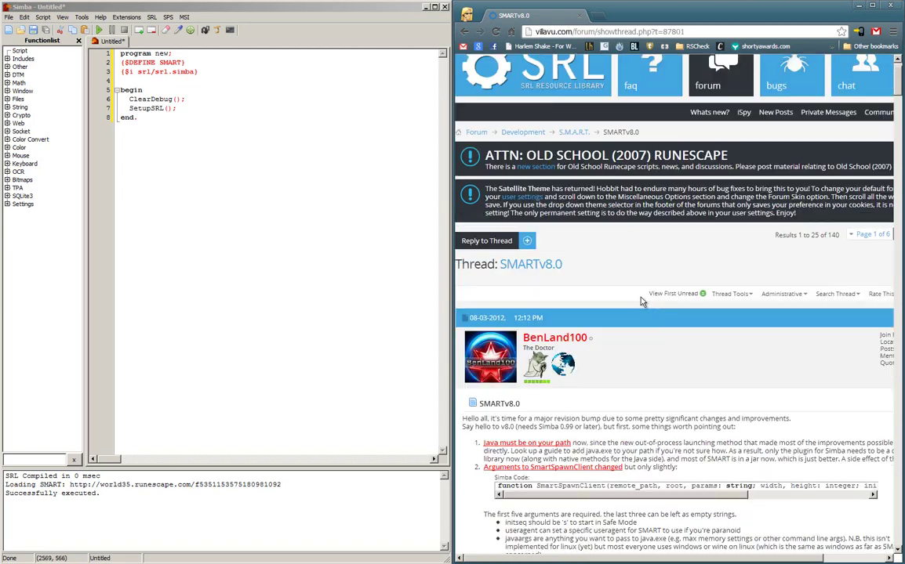
{"action": "scroll", "coordinate": [645, 282], "scroll_direction": "down", "scroll_amount": 1}
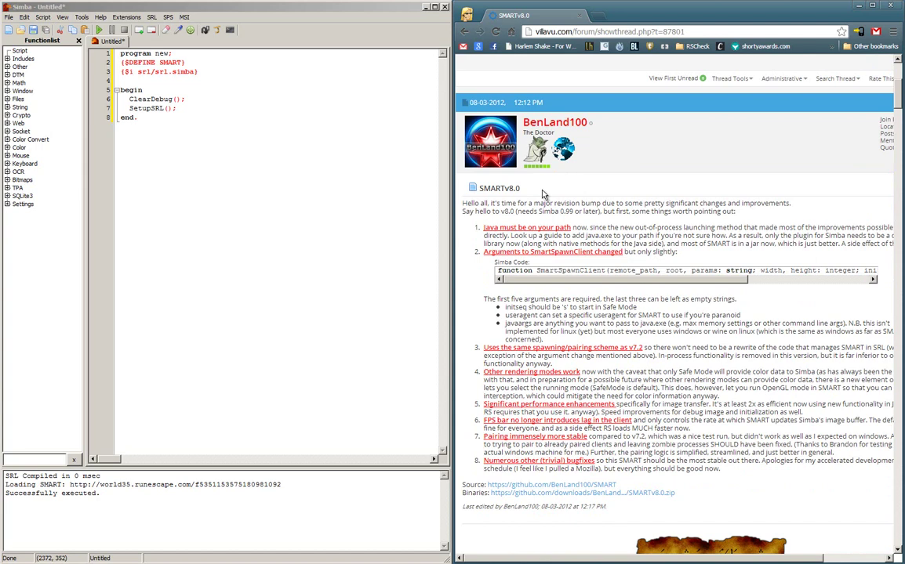
{"action": "scroll", "coordinate": [526, 168], "scroll_direction": "down", "scroll_amount": 1}
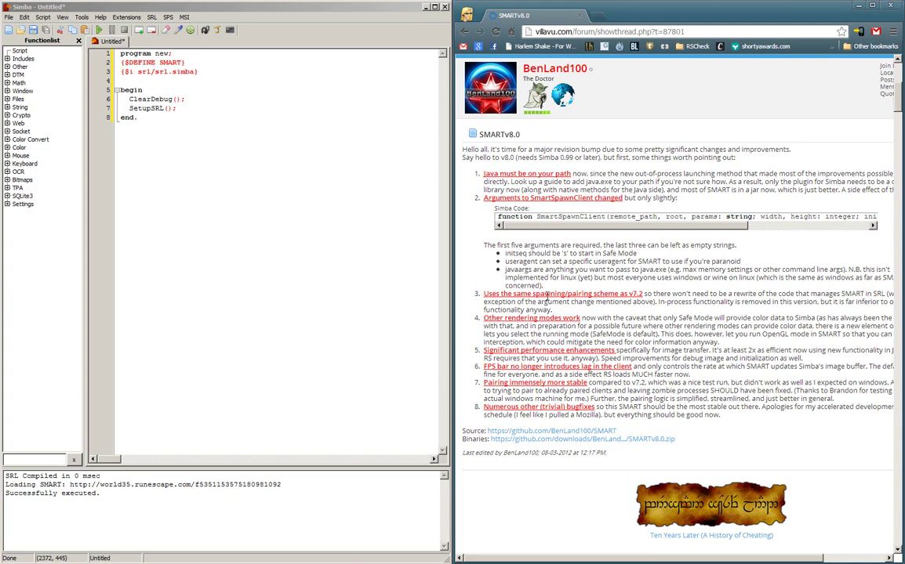
{"action": "scroll", "coordinate": [535, 285], "scroll_direction": "down", "scroll_amount": 1}
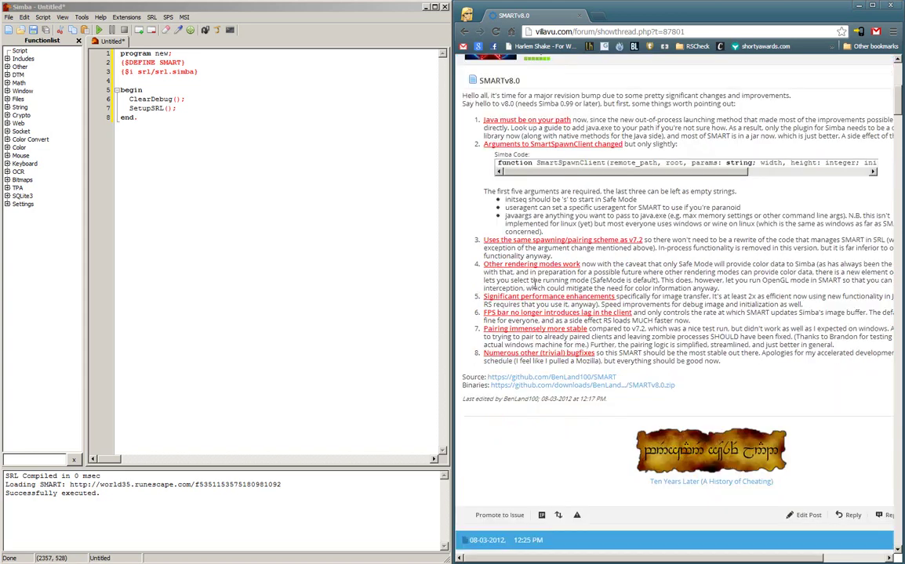
Step: Open the thread's GitHub source link in a new tab, look over the SMART repository and README, and close it
{"action": "middle_click", "coordinate": [548, 377]}
{"action": "left_click", "coordinate": [604, 16]}
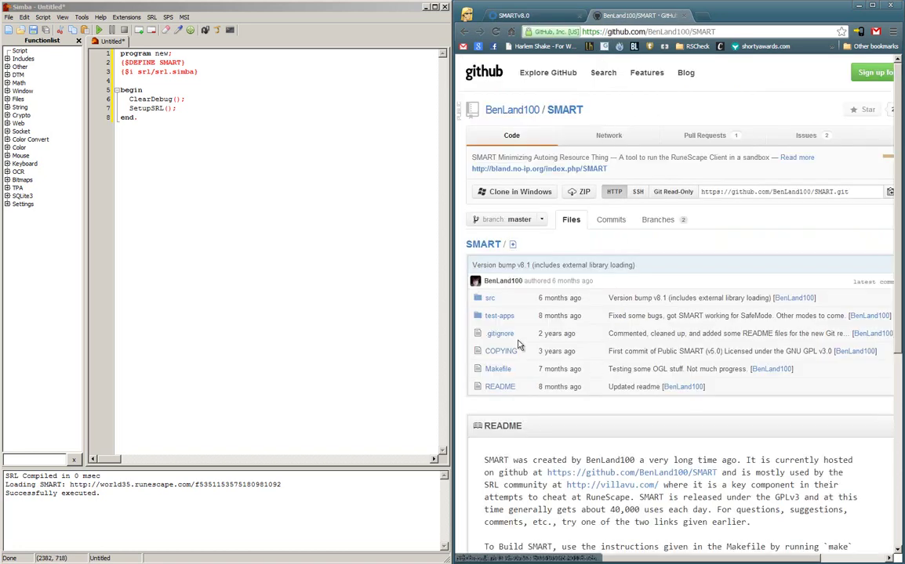
{"action": "scroll", "coordinate": [514, 308], "scroll_direction": "down", "scroll_amount": 5}
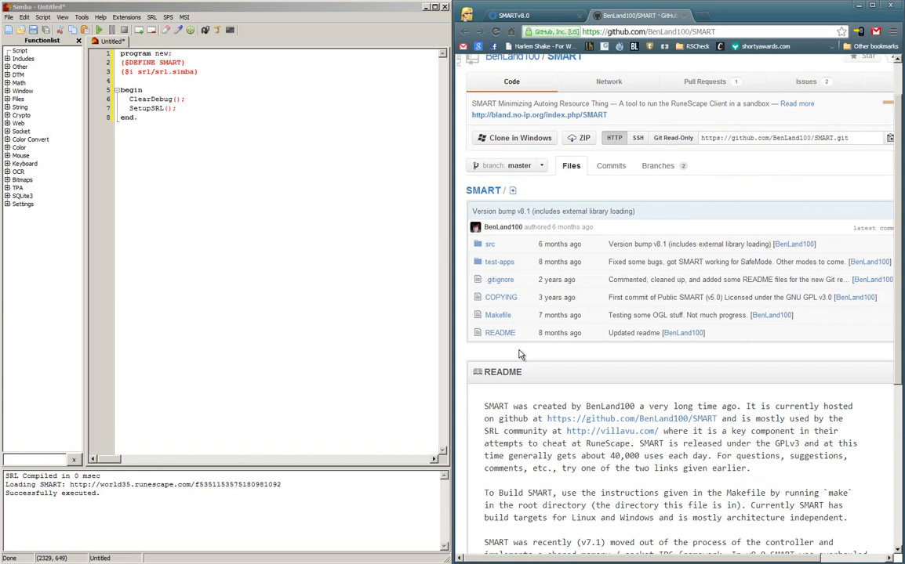
{"action": "scroll", "coordinate": [520, 356], "scroll_direction": "up", "scroll_amount": 3}
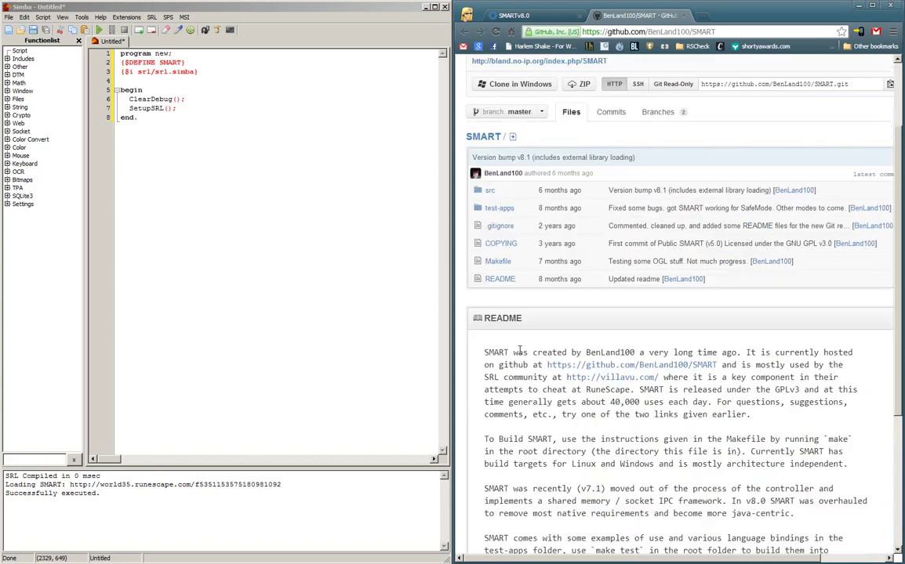
{"action": "key", "text": "ctrl+w"}
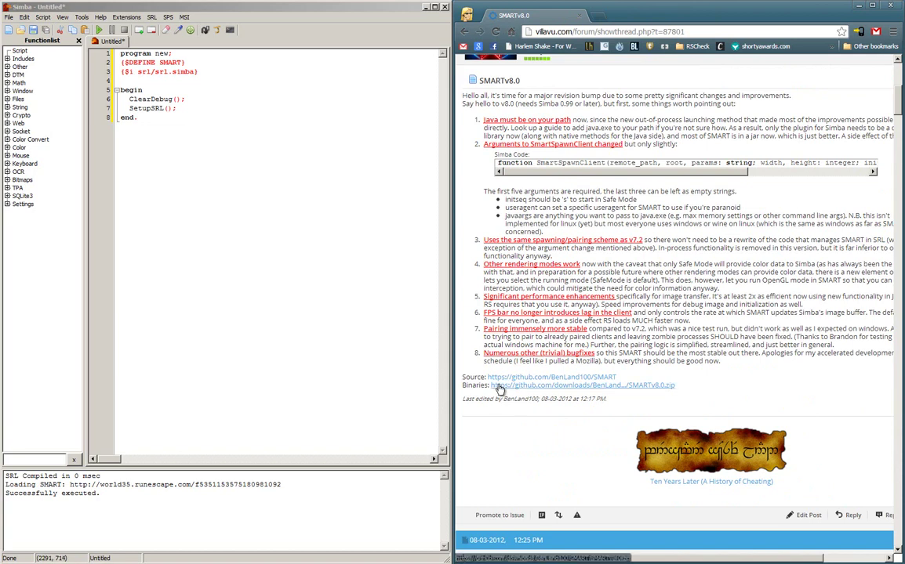
Step: Download the SMARTv8.0.zip binaries from the thread and open the archive in WinRAR, docked to fill half the screen
{"action": "left_click", "coordinate": [497, 389]}
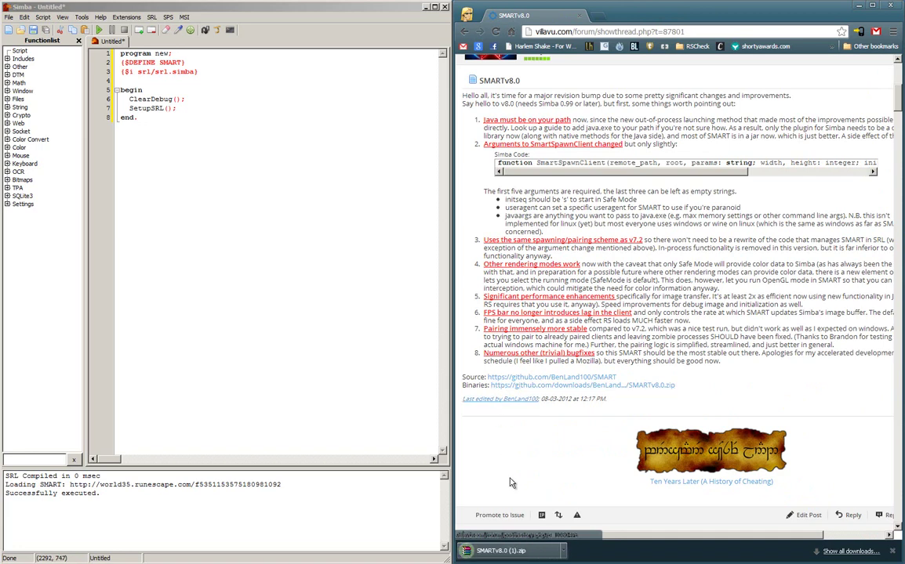
{"action": "left_click", "coordinate": [508, 551]}
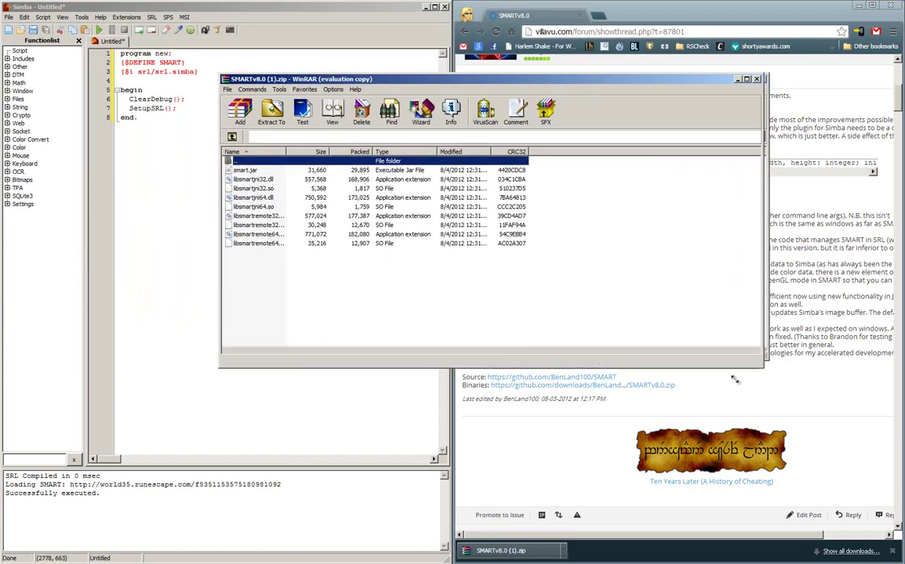
{"action": "left_click_drag", "start_coordinate": [388, 79], "coordinate": [903, 205]}
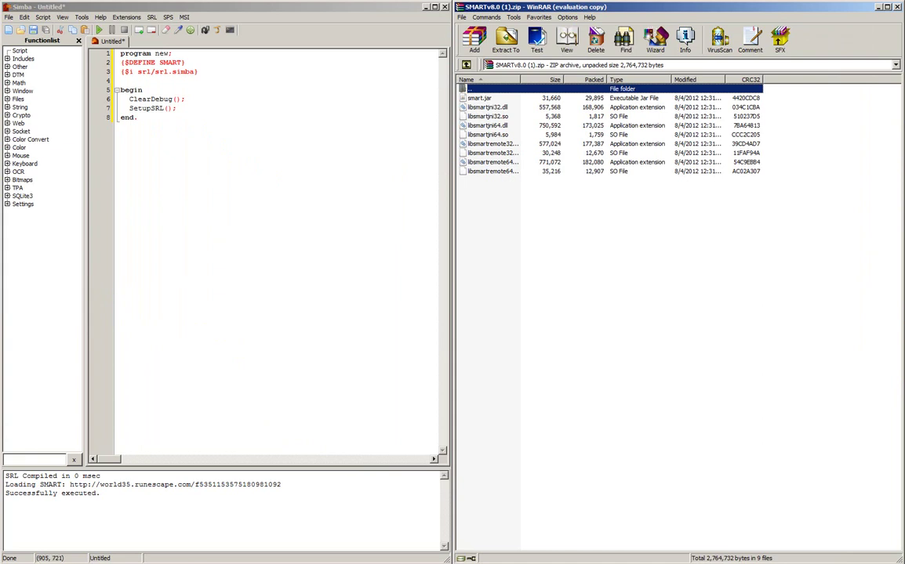
Step: Switch to Windows Explorer and open the Plugins folder inside C:\Simba
{"action": "key", "text": "alt+Tab"}
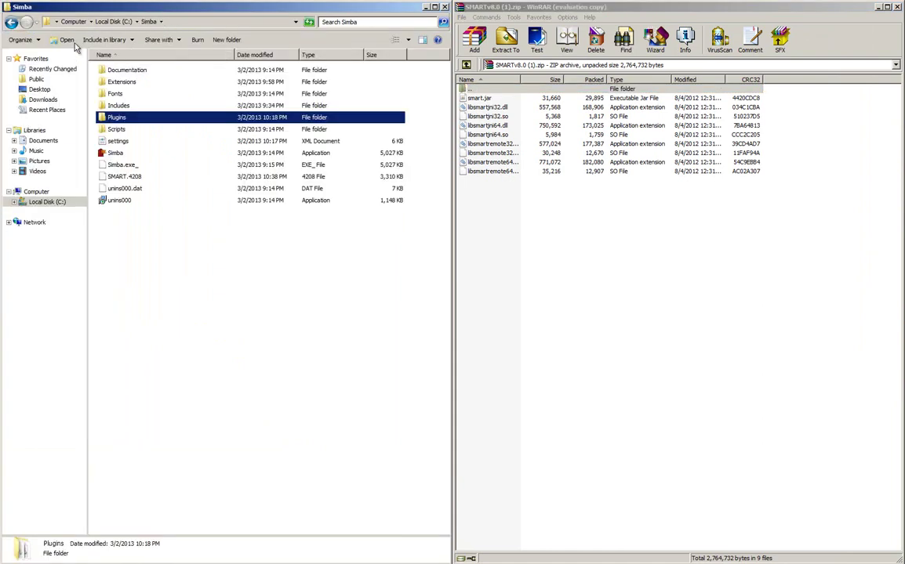
{"action": "left_click", "coordinate": [118, 22]}
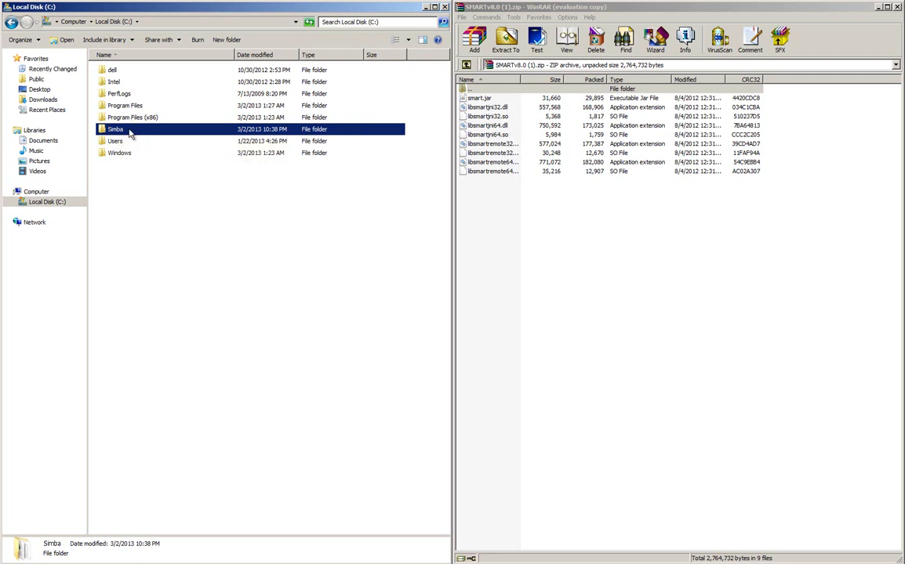
{"action": "double_click", "coordinate": [131, 134]}
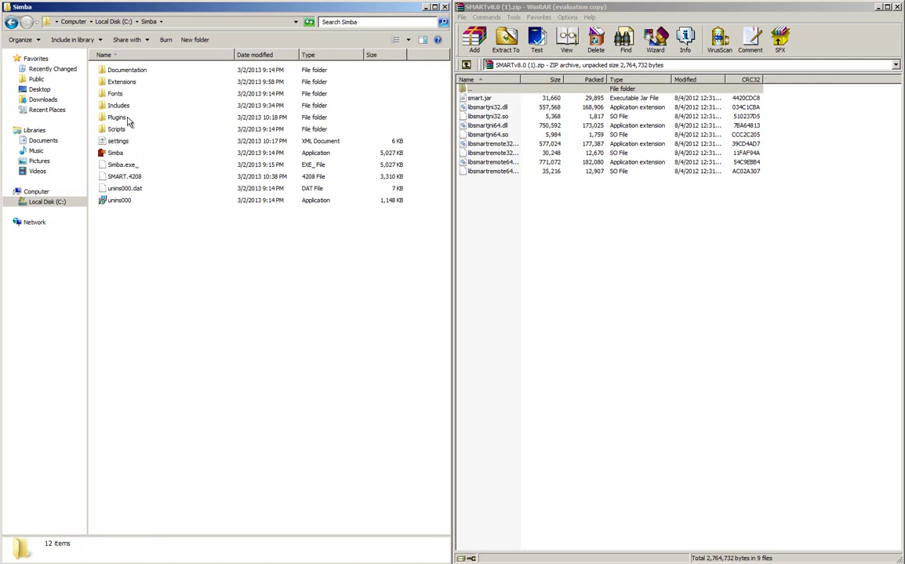
{"action": "double_click", "coordinate": [127, 118]}
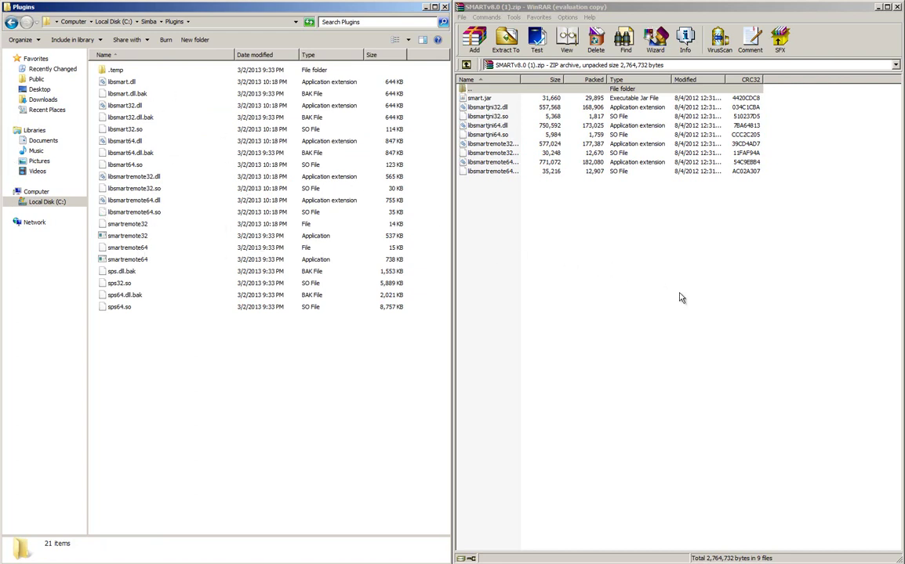
Step: Try to extract all files from the SMARTv8.0 archive into the Plugins folder, replacing existing files for all conflicts
{"action": "left_click_drag", "start_coordinate": [772, 281], "coordinate": [484, 98]}
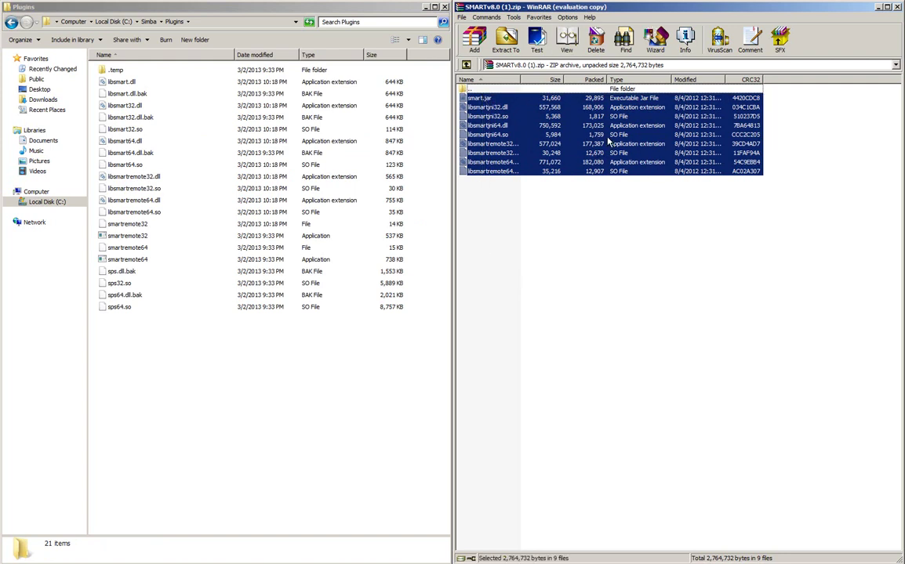
{"action": "left_click_drag", "start_coordinate": [553, 132], "coordinate": [294, 365]}
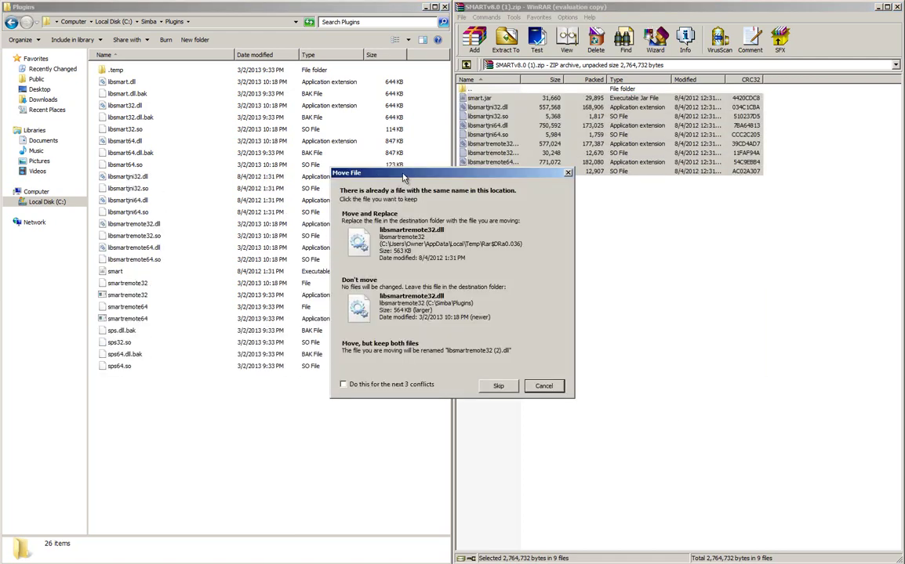
{"action": "left_click_drag", "start_coordinate": [404, 178], "coordinate": [341, 182]}
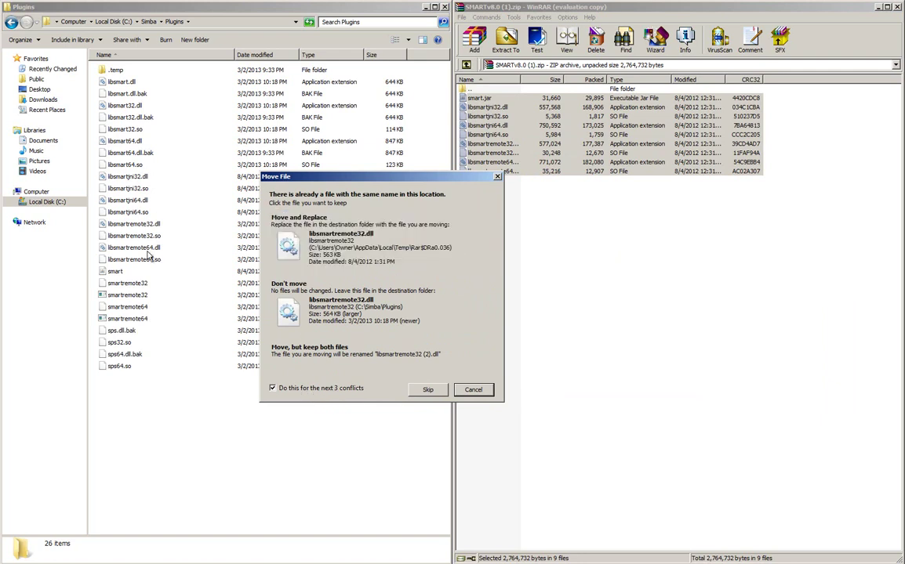
{"action": "left_click", "coordinate": [360, 255]}
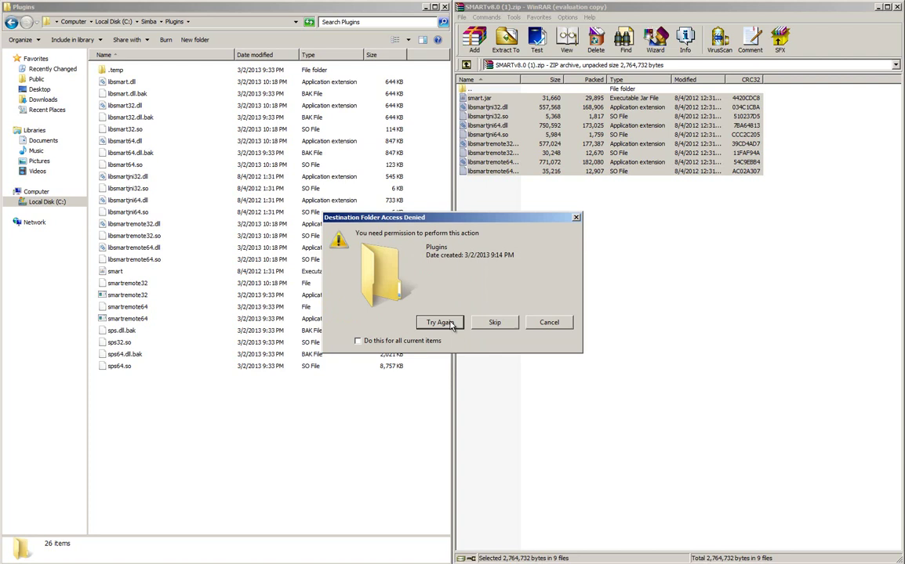
Step: Switch to Simba, copy the whole script to the clipboard, and close Simba without saving the script
{"action": "key", "text": "alt+Tab"}
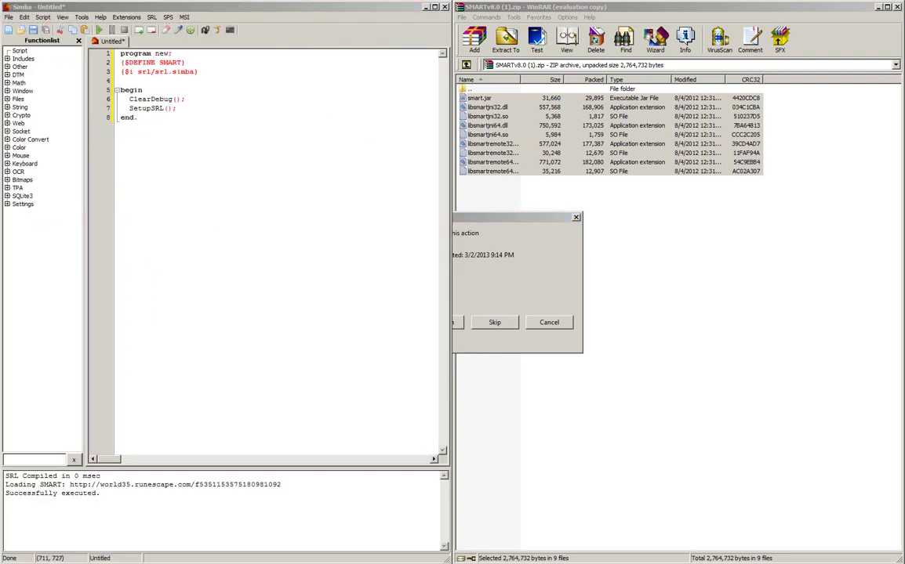
{"action": "left_click", "coordinate": [159, 189]}
{"action": "key", "text": "ctrl+a"}
{"action": "key", "text": "ctrl+c"}
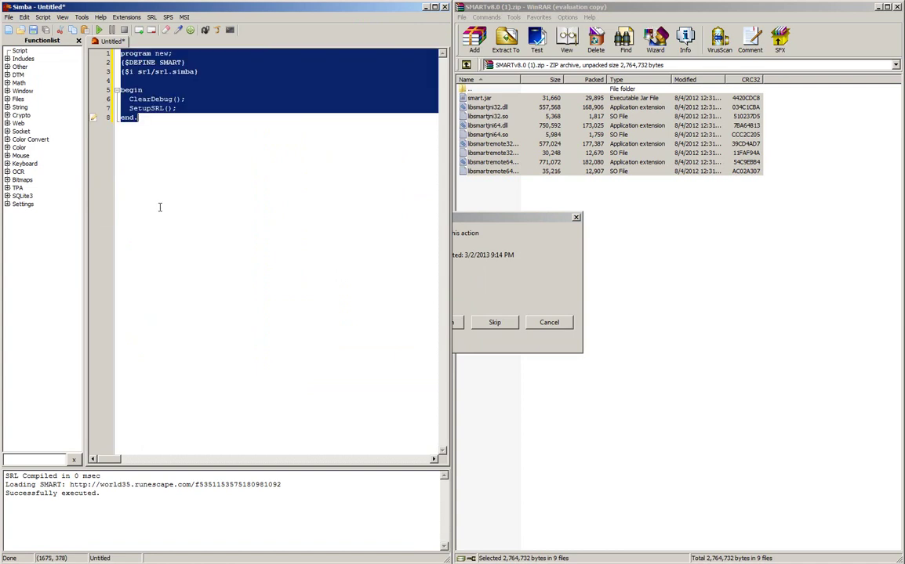
{"action": "left_click", "coordinate": [444, 7]}
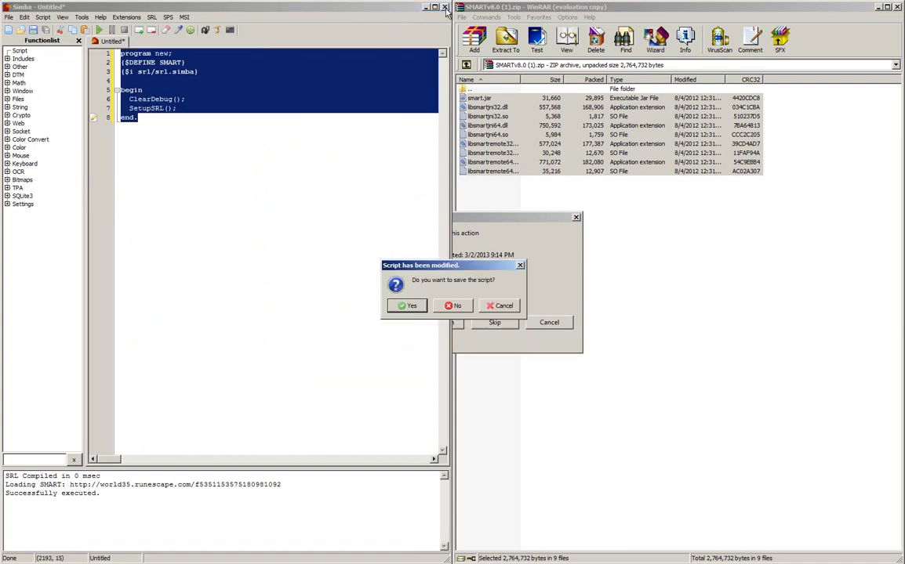
{"action": "left_click", "coordinate": [453, 306]}
Step: Resolve the blocked transfer and extract all archive files into the Plugins folder again, replacing the existing copies
{"action": "left_click", "coordinate": [489, 323]}
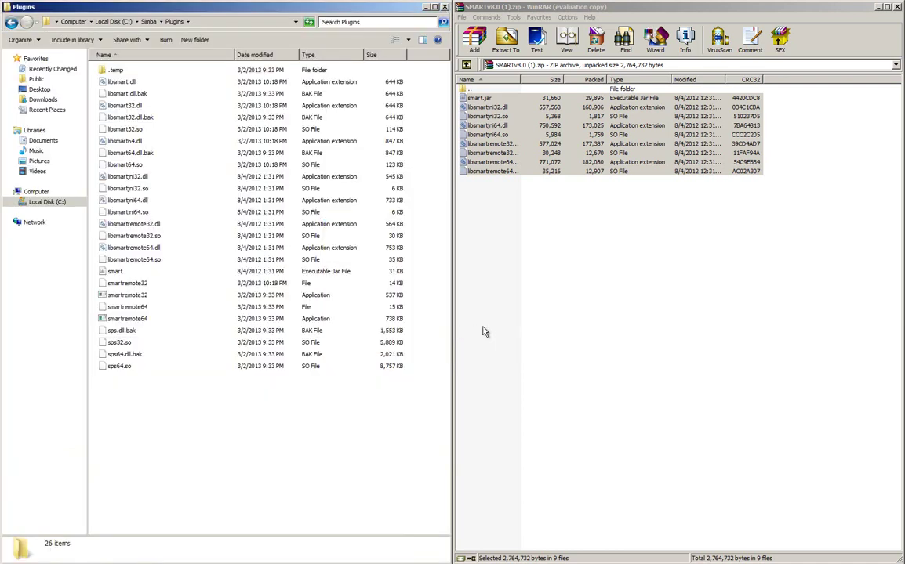
{"action": "left_click_drag", "start_coordinate": [641, 253], "coordinate": [274, 373]}
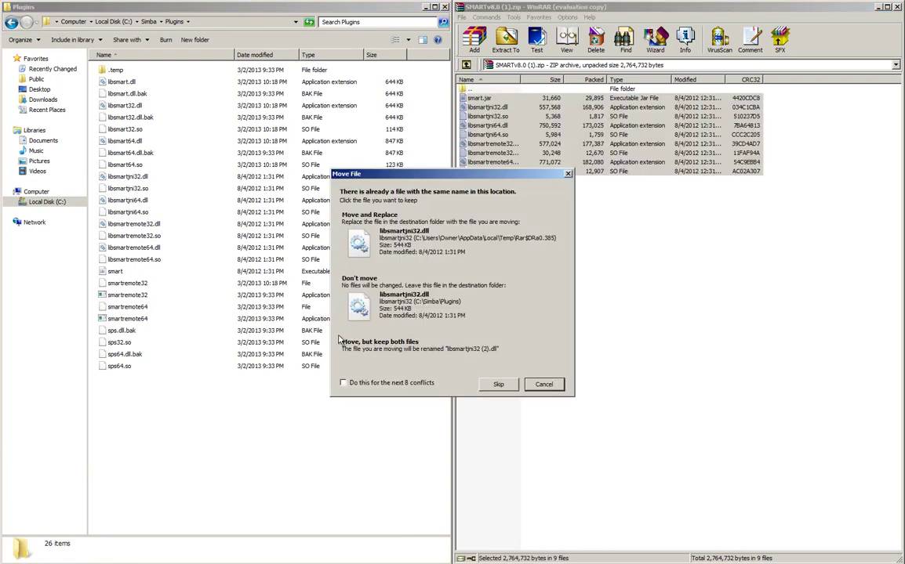
{"action": "left_click", "coordinate": [365, 225]}
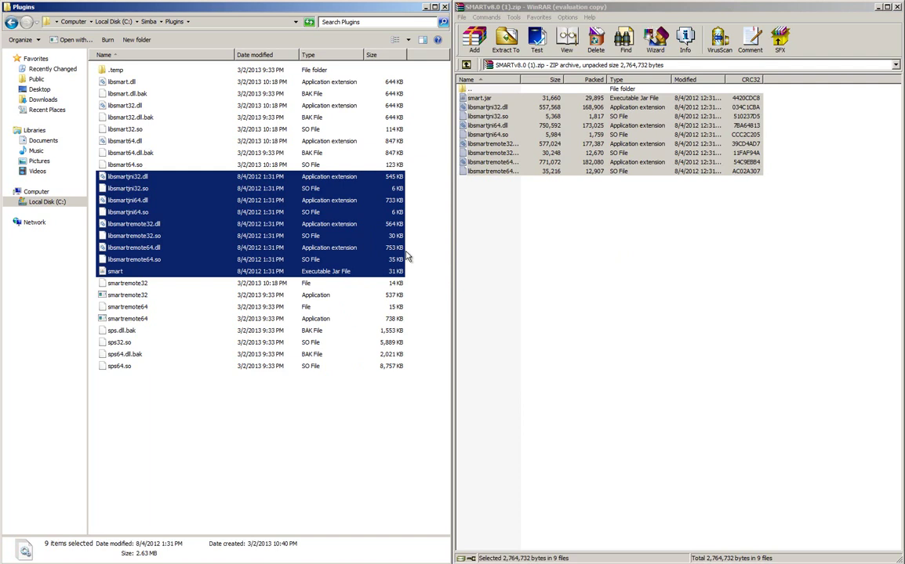
Step: Go up to the C:\Simba folder and launch the Simba application
{"action": "left_click", "coordinate": [254, 408]}
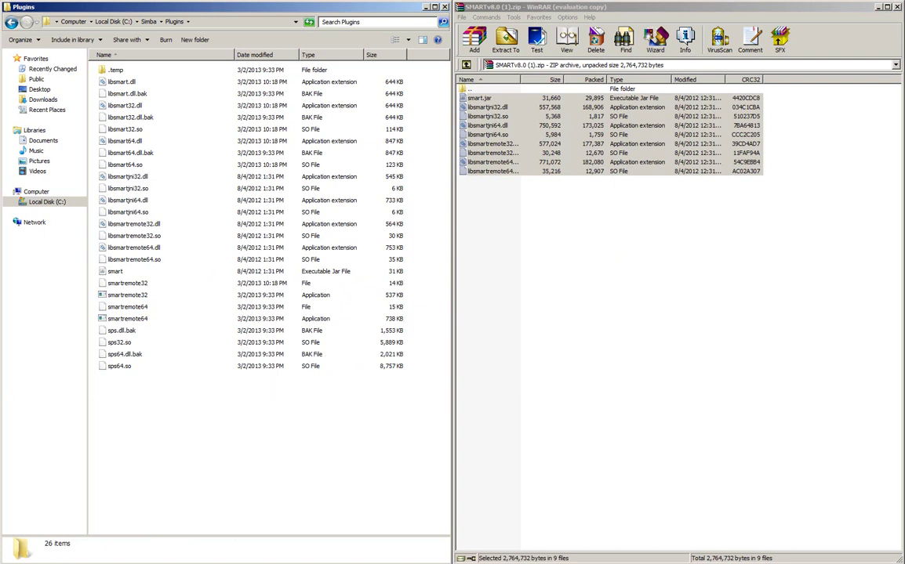
{"action": "left_click", "coordinate": [149, 22]}
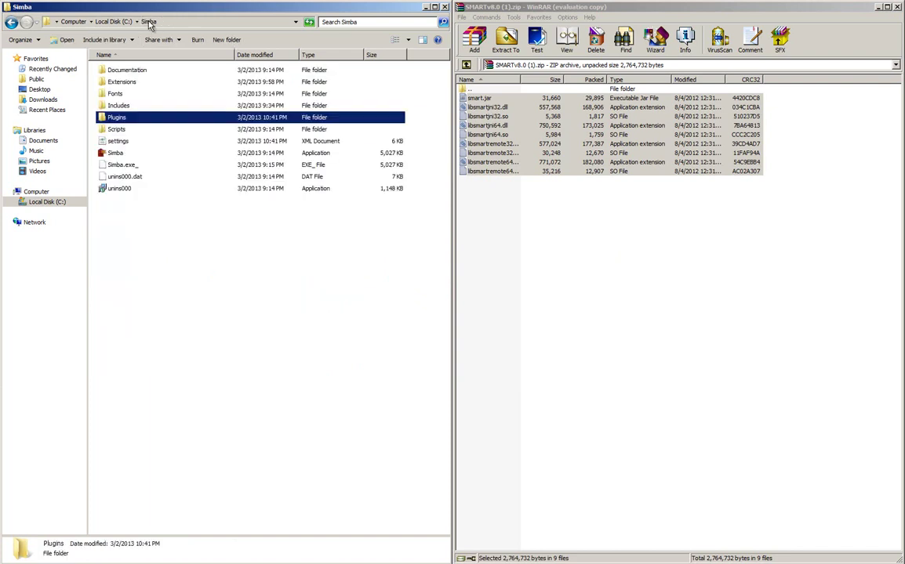
{"action": "left_click", "coordinate": [143, 156]}
{"action": "double_click", "coordinate": [143, 156]}
Step: Replace the default script with the copied one and change its SMART directive to {$DEFINE SMART8}
{"action": "key", "text": "ctrl+a"}
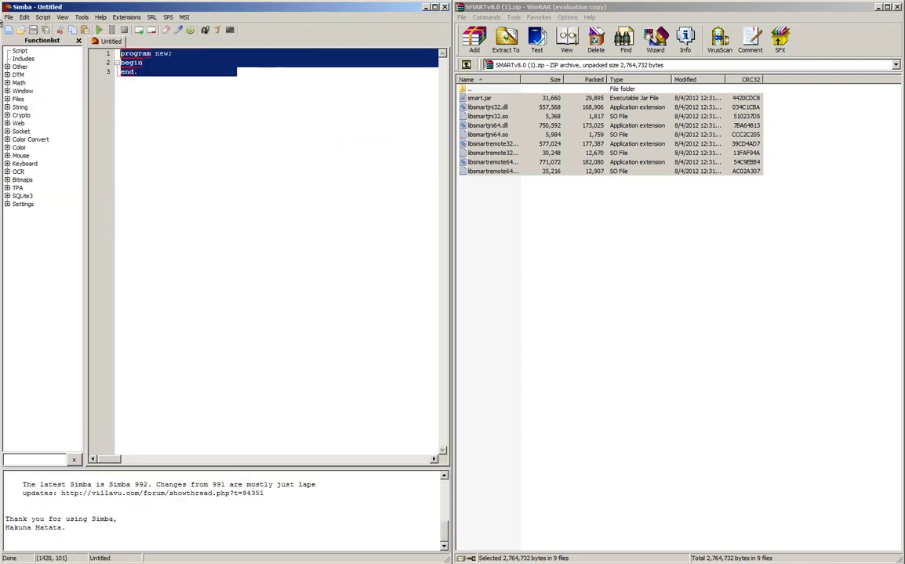
{"action": "key", "text": "ctrl+v"}
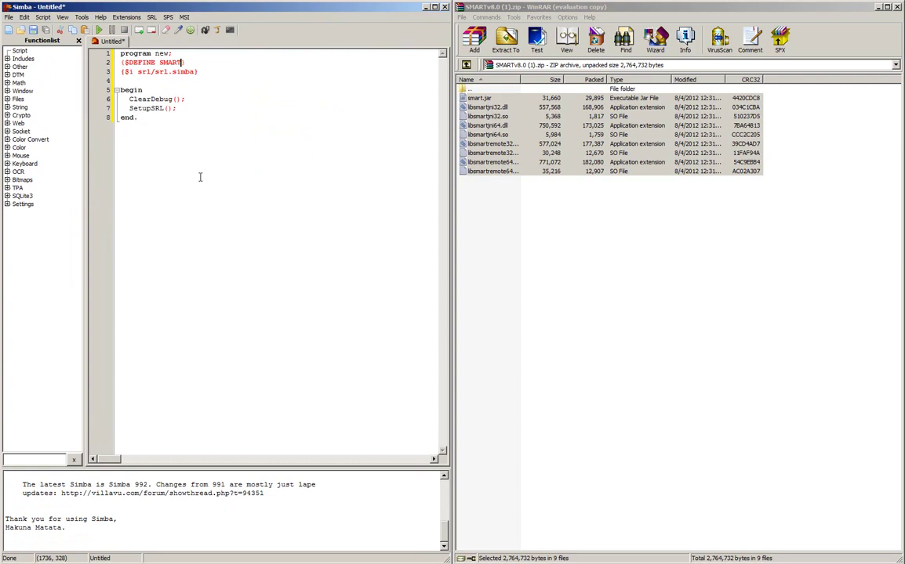
{"action": "type", "text": "8"}
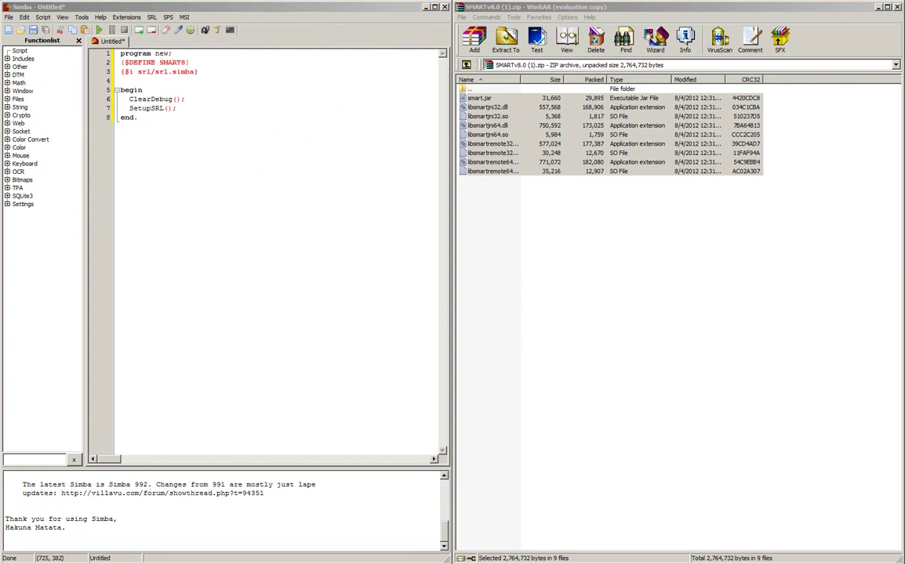
Step: Insert the uncommented lines SRL_SIXHOURFIX := TRUE; and SMART_FIXSPEED := TRUE; between ClearDebug and SetupSRL
{"action": "left_click", "coordinate": [192, 98]}
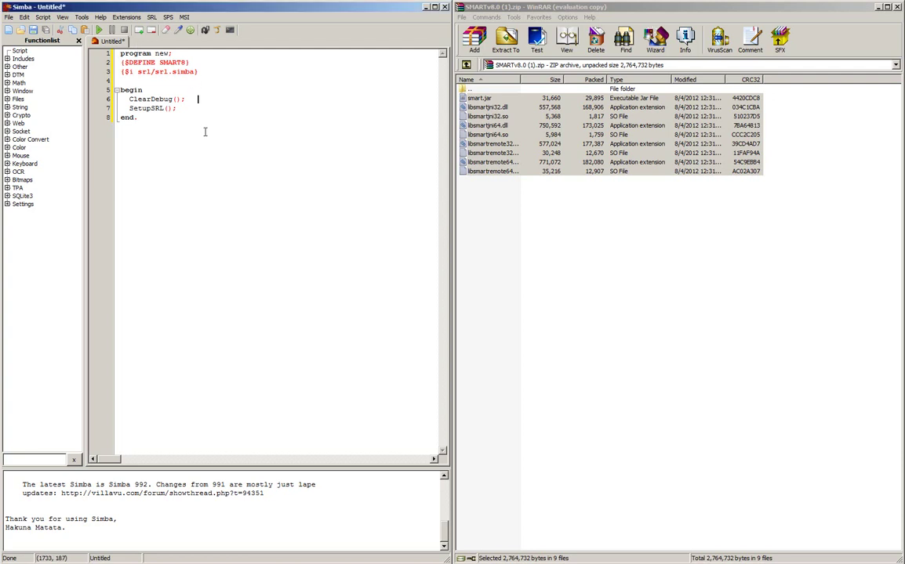
{"action": "key", "text": "Return"}
{"action": "type", "text": "//SRL_SIXHOURFIX := TRUE;   //SMART_FIXSPEED := TRUE;"}
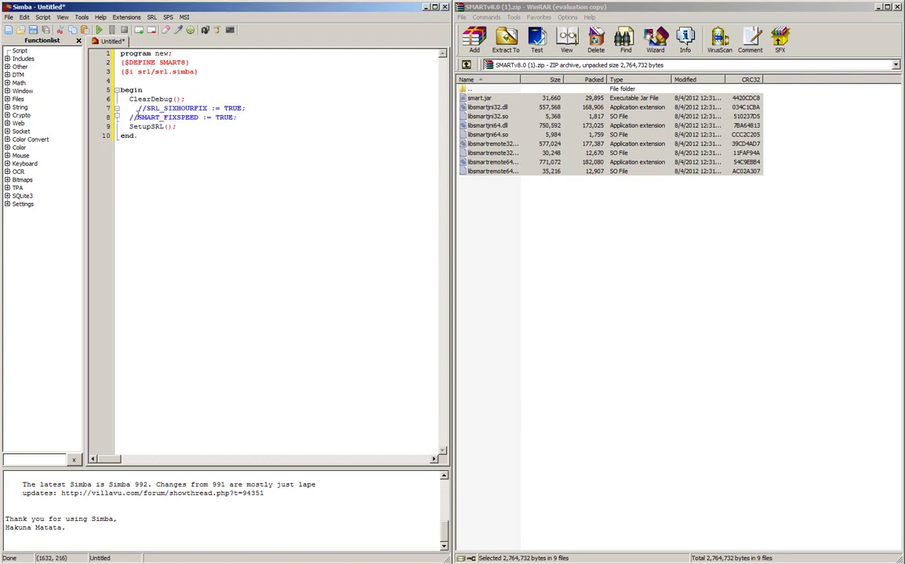
{"action": "key", "text": "Delete"}
{"action": "key", "text": "Delete"}
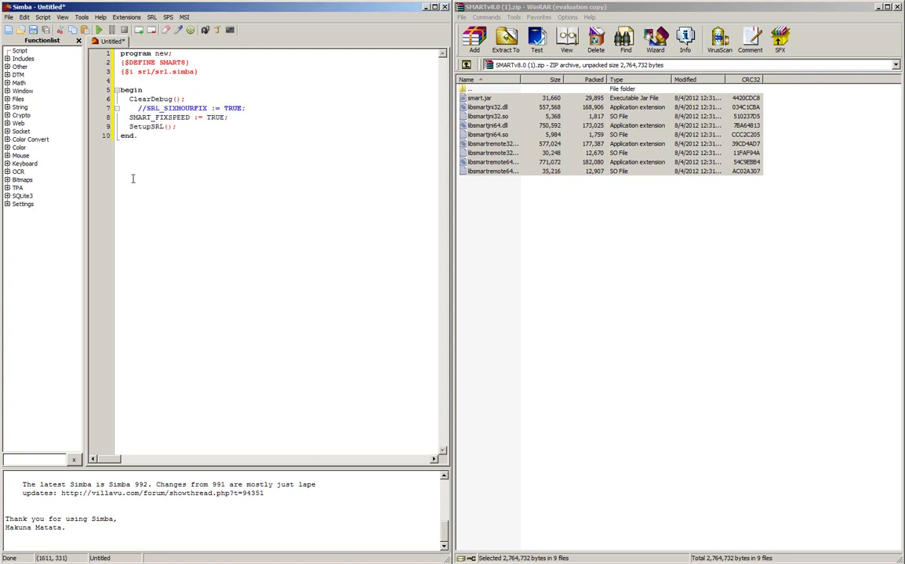
{"action": "key", "text": "Delete"}
{"action": "key", "text": "Delete"}
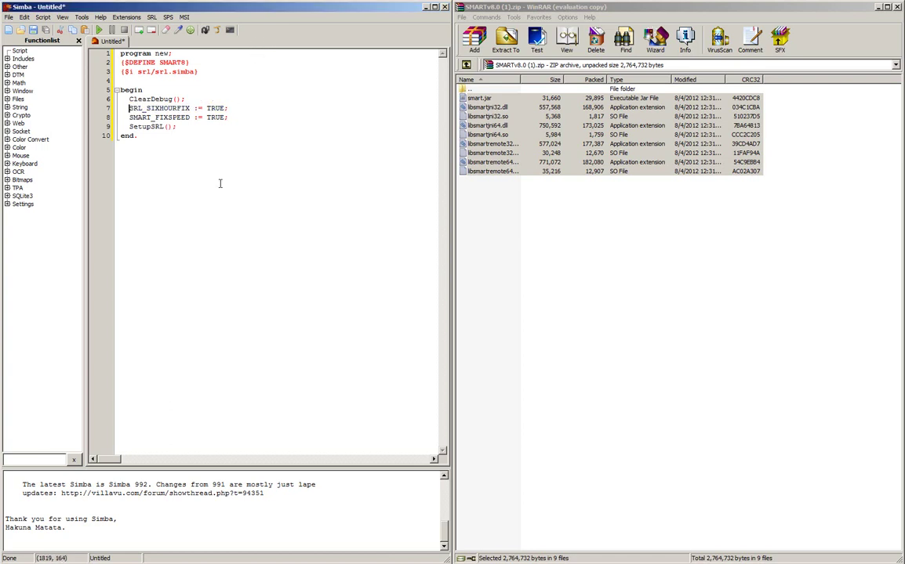
{"action": "left_click_drag", "start_coordinate": [220, 183], "coordinate": [120, 52]}
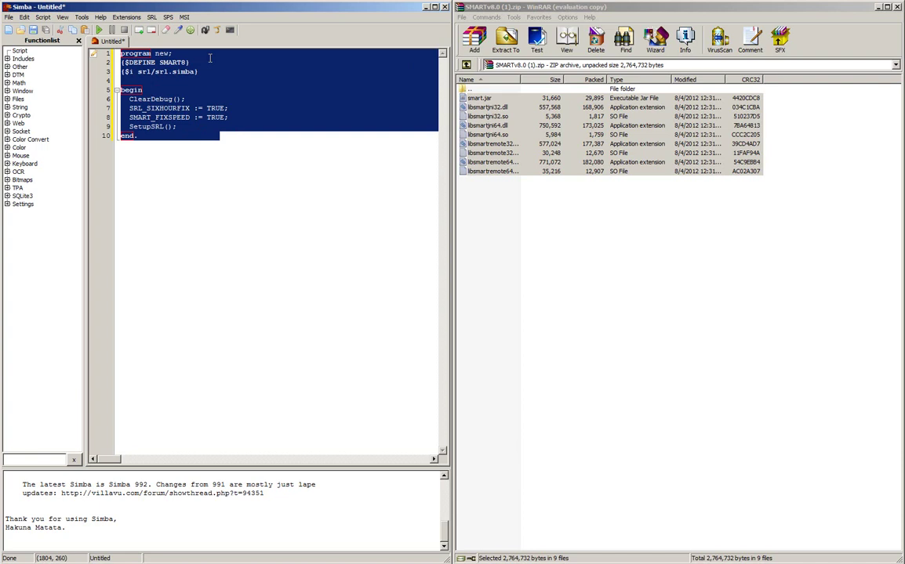
{"action": "left_click", "coordinate": [214, 137]}
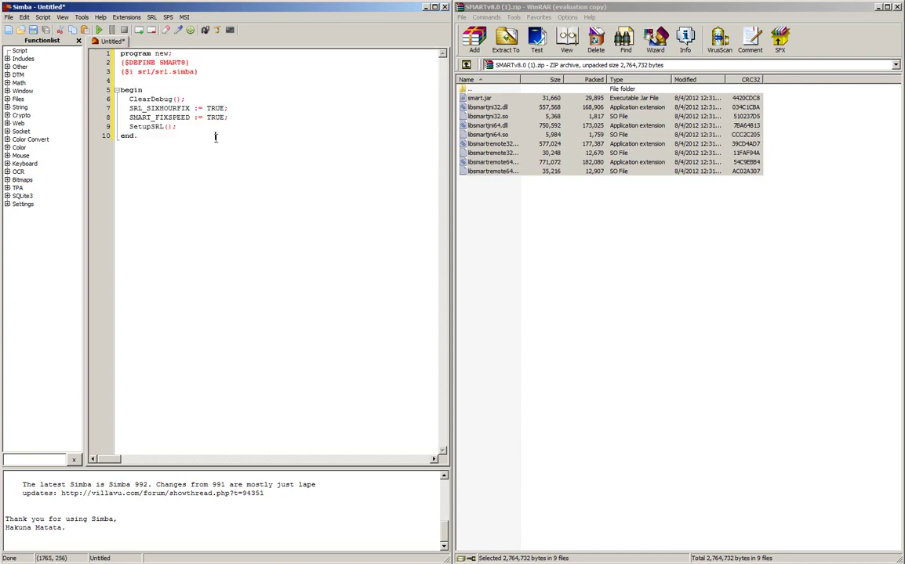
Step: Run the script and arrange its windows, moving the SMARTv8.0 client toward the middle of the screen and minimizing the Java console
{"action": "left_click", "coordinate": [99, 31]}
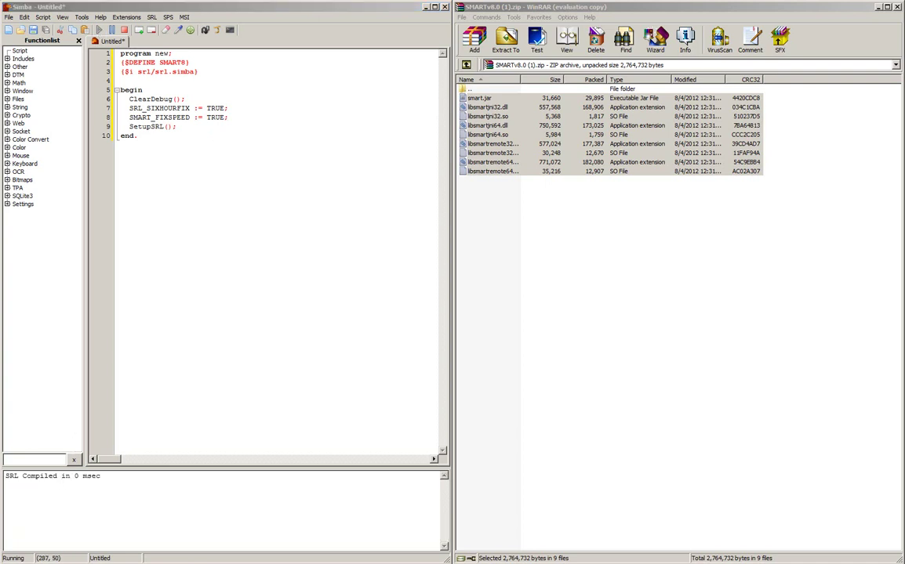
{"action": "left_click_drag", "start_coordinate": [117, 8], "coordinate": [604, 126]}
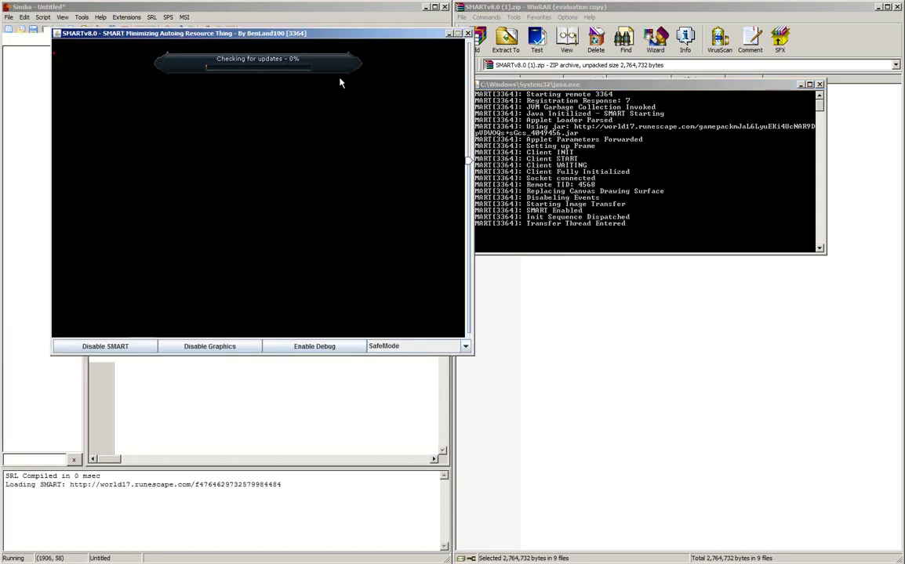
{"action": "left_click_drag", "start_coordinate": [299, 33], "coordinate": [369, 89]}
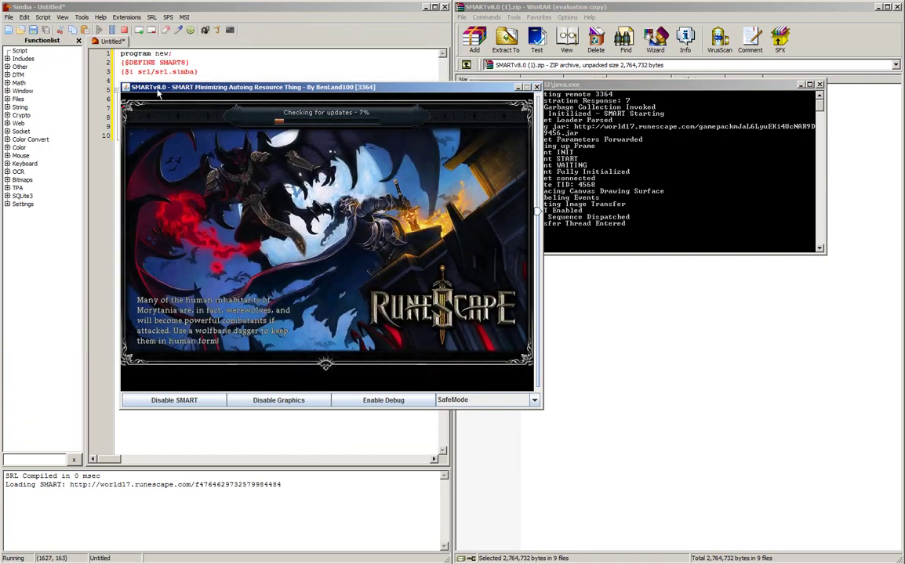
{"action": "left_click_drag", "start_coordinate": [144, 86], "coordinate": [338, 85]}
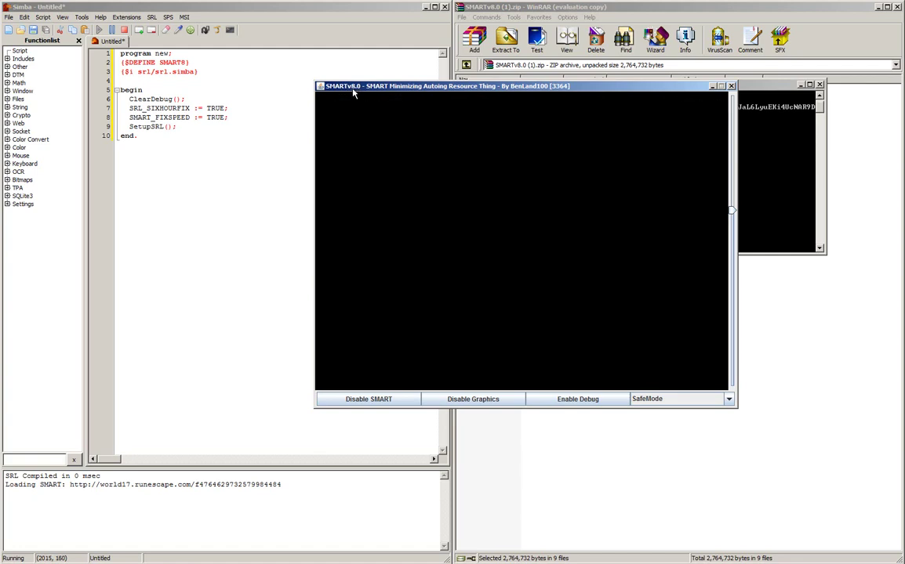
{"action": "left_click_drag", "start_coordinate": [353, 81], "coordinate": [249, 81]}
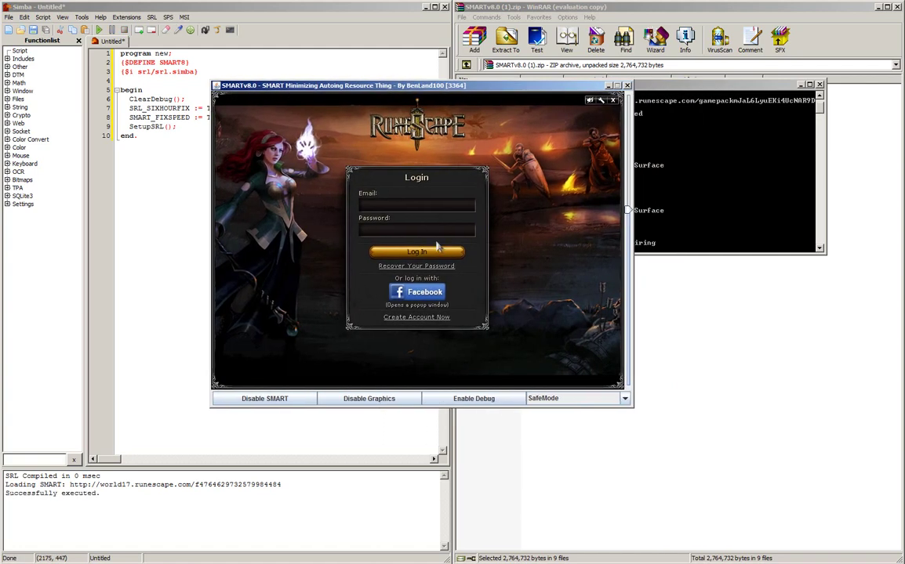
{"action": "left_click", "coordinate": [716, 176]}
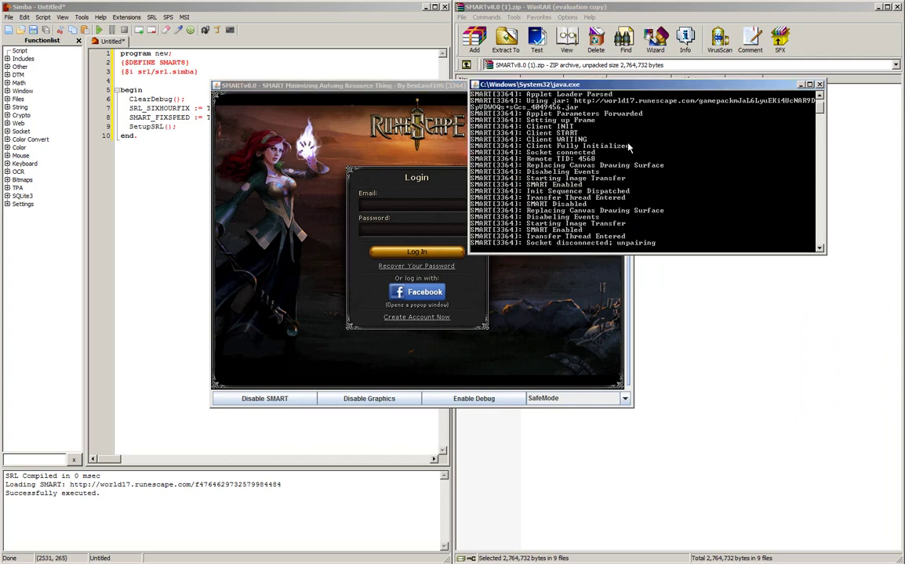
{"action": "left_click", "coordinate": [799, 85]}
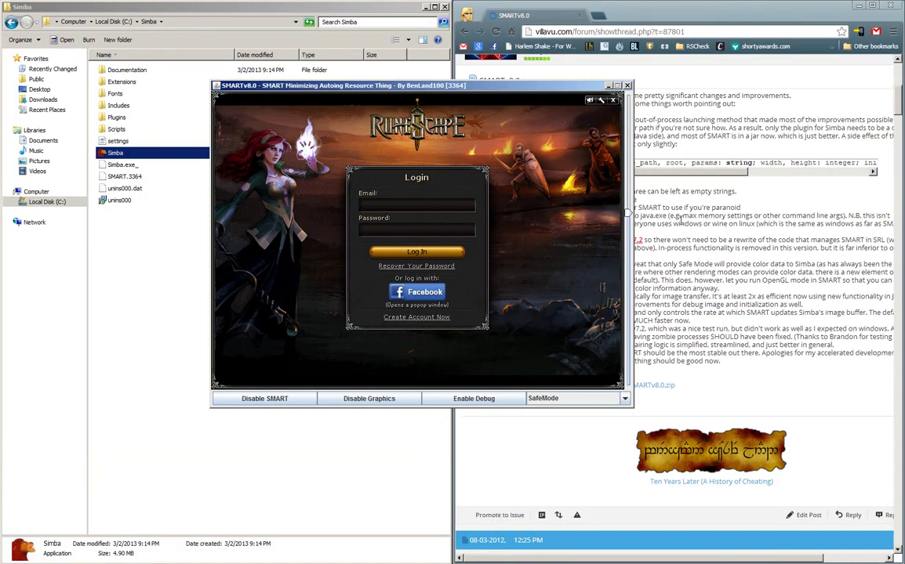
Step: Switch to Chrome to review the SMARTv8.0 forum thread up to its page header, and return to the SMART client window
{"action": "left_click", "coordinate": [681, 220]}
{"action": "scroll", "coordinate": [681, 220], "scroll_direction": "up", "scroll_amount": 1}
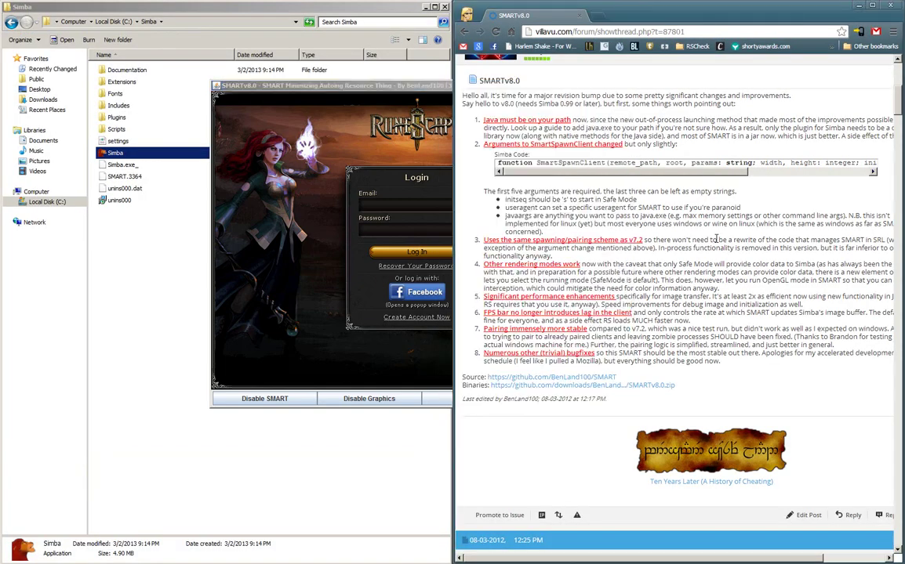
{"action": "scroll", "coordinate": [639, 315], "scroll_direction": "up", "scroll_amount": 3}
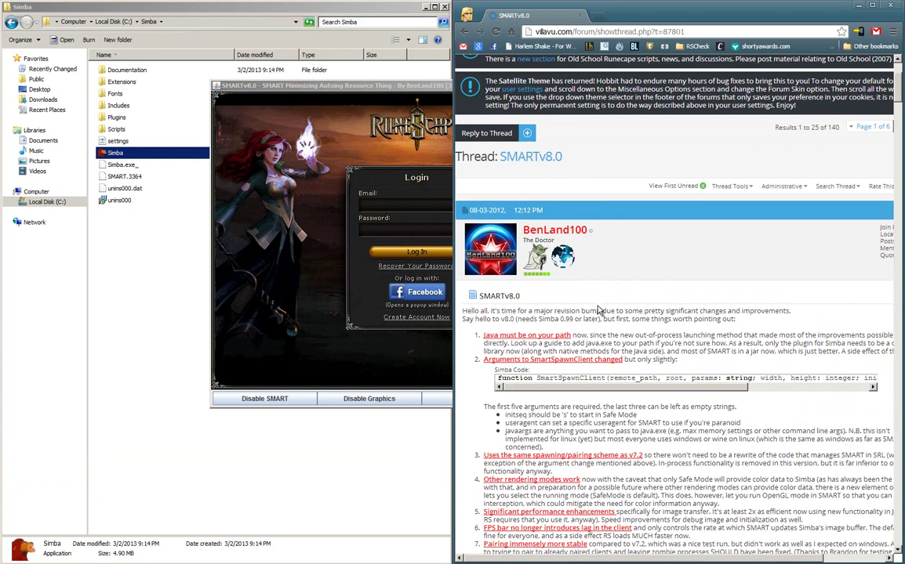
{"action": "scroll", "coordinate": [549, 214], "scroll_direction": "up", "scroll_amount": 1}
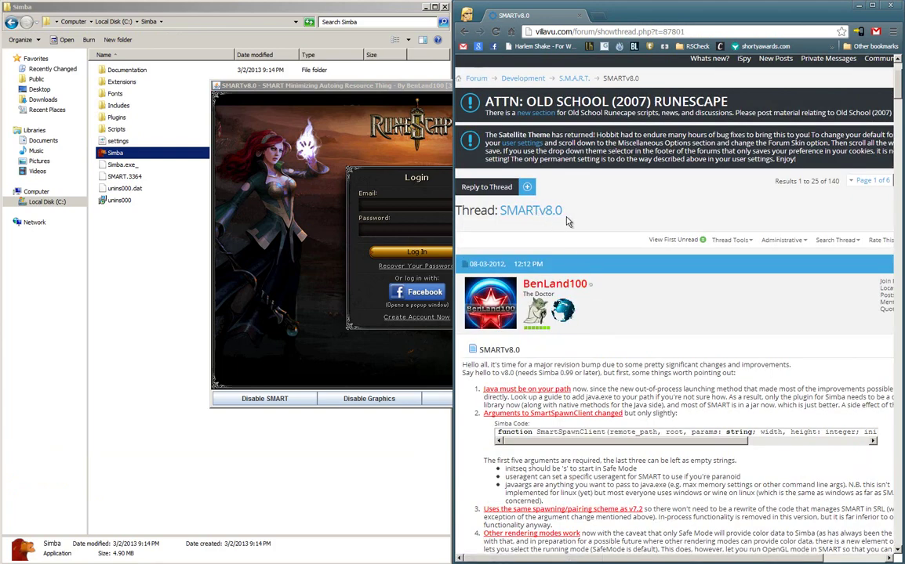
{"action": "scroll", "coordinate": [581, 259], "scroll_direction": "up", "scroll_amount": 2}
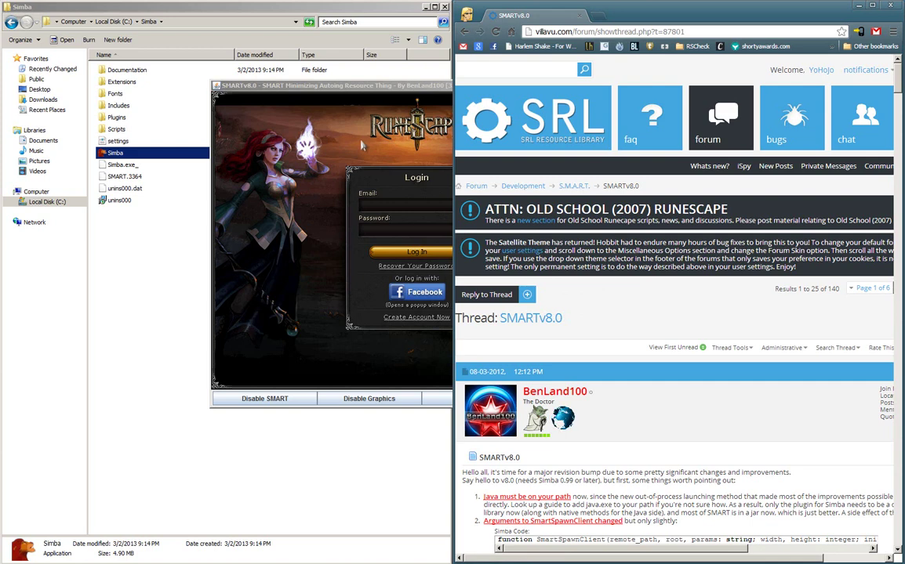
{"action": "left_click", "coordinate": [327, 130]}
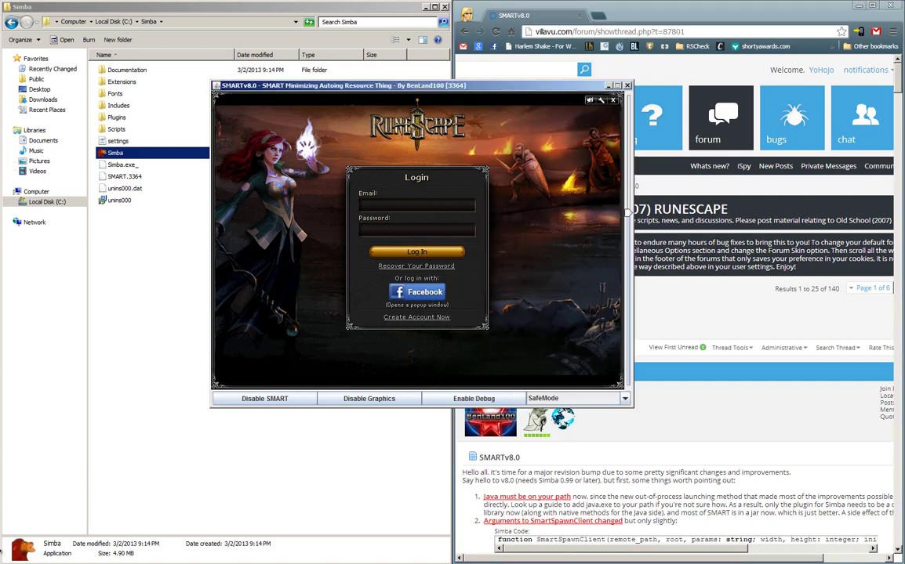